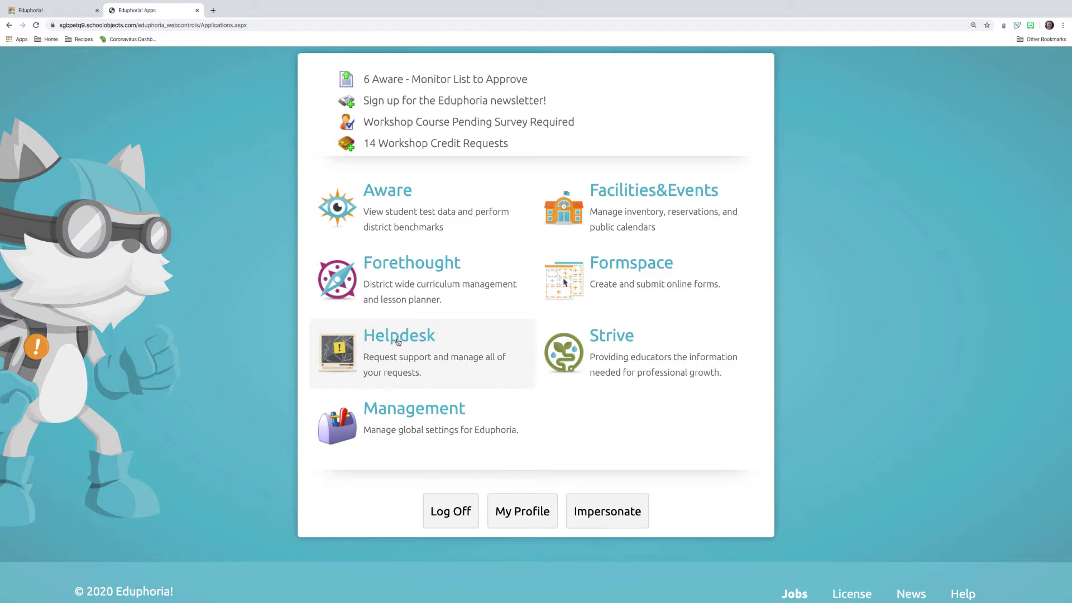
- Open Formspace, go to the Manage area, and list the district's Web Forms
{"action": "left_click", "coordinate": [635, 274]}
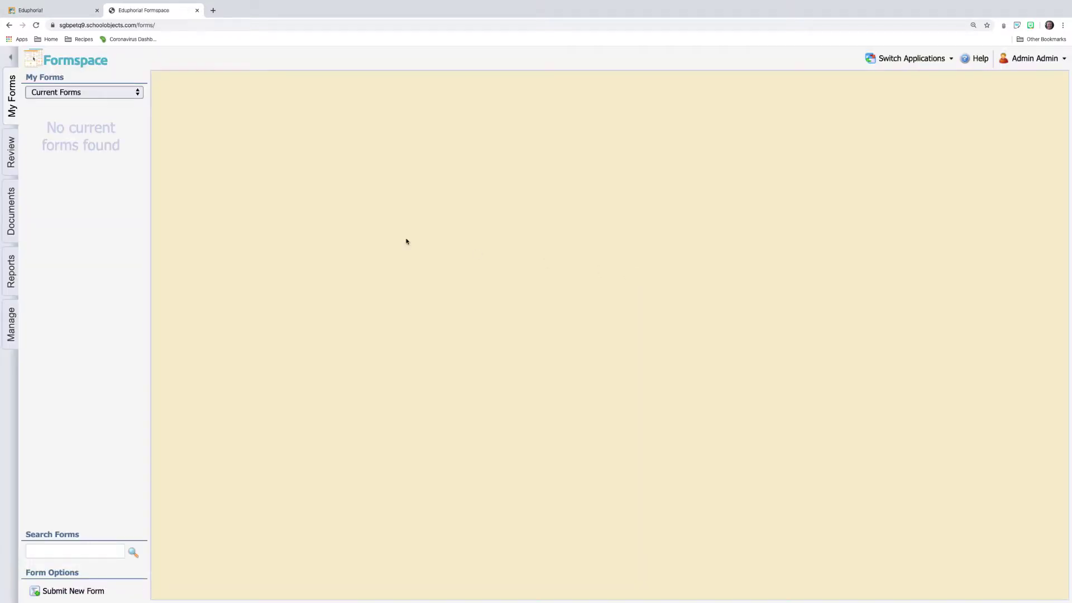
{"action": "left_click", "coordinate": [11, 325]}
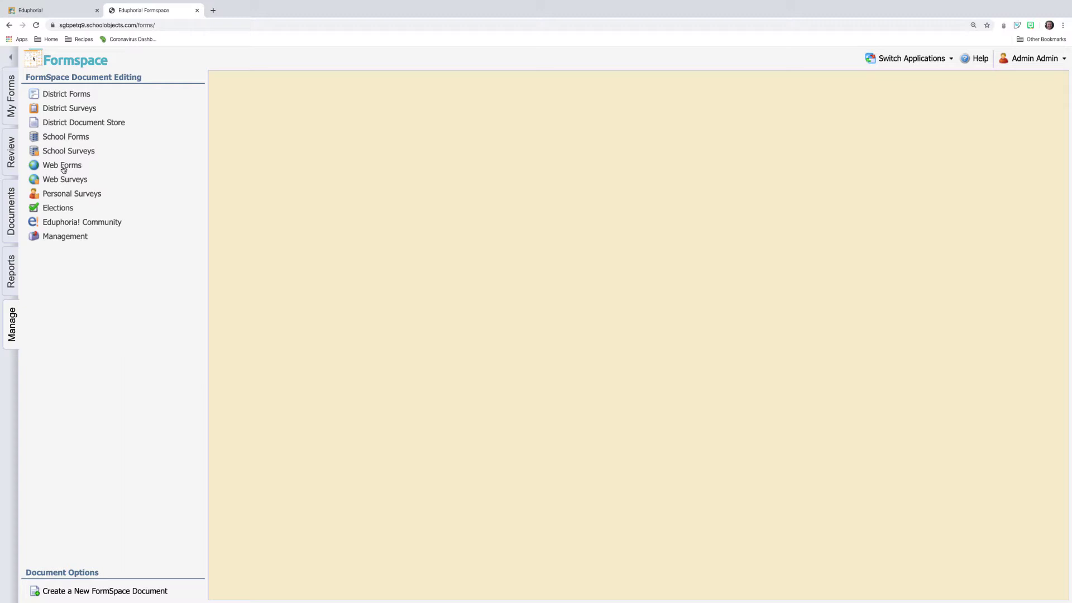
{"action": "left_click", "coordinate": [63, 167]}
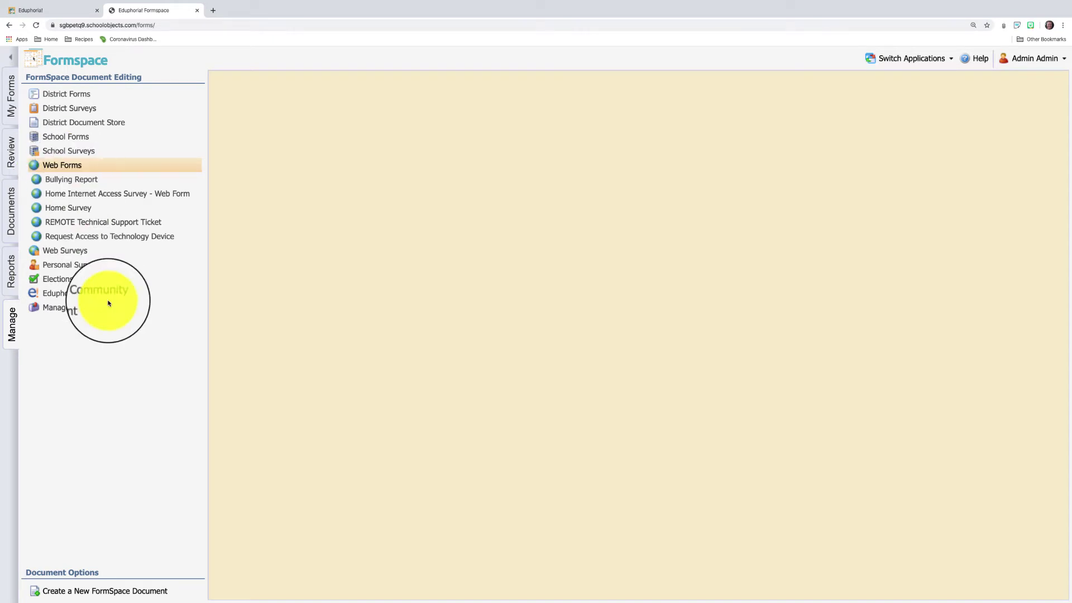
- Browse the Eduphoria! Community library and expand the Crisis Response District Forms folder
{"action": "left_click", "coordinate": [85, 291]}
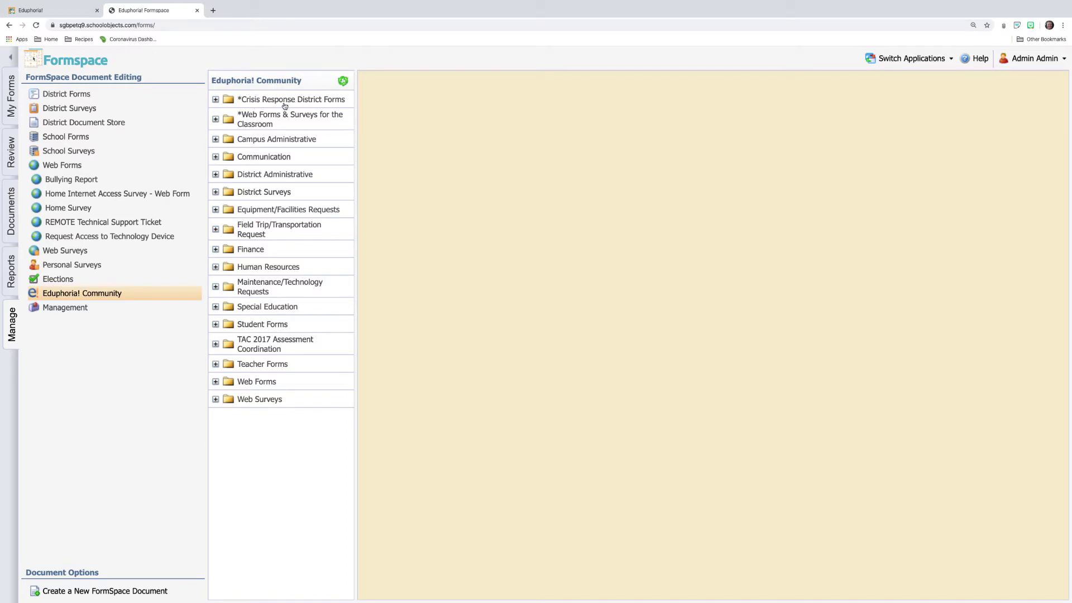
{"action": "left_click", "coordinate": [320, 105]}
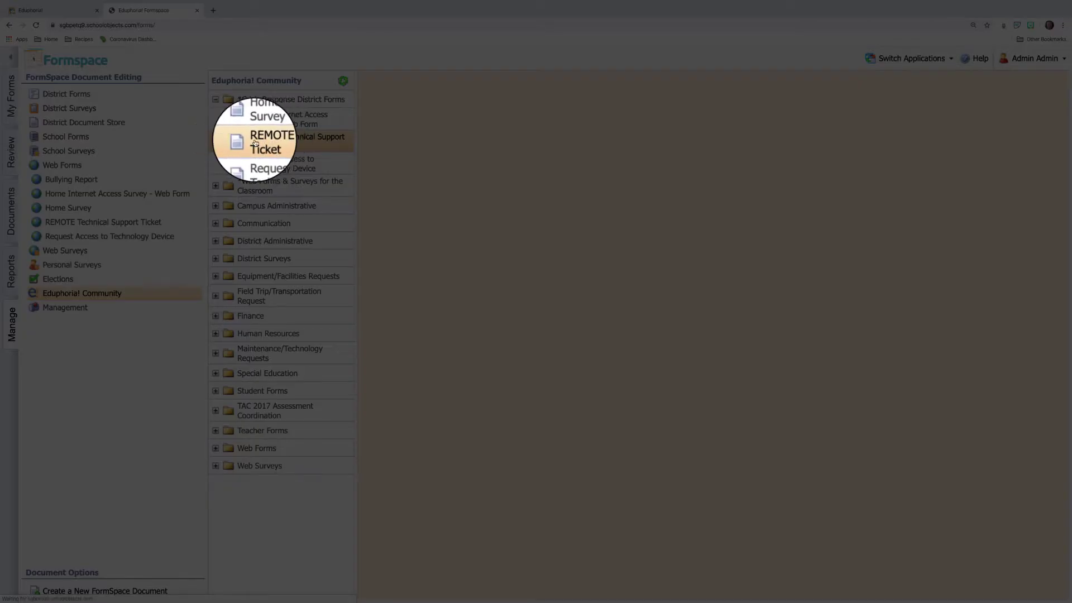
- Preview the REMOTE Technical Support Ticket form from the Crisis Response folder
{"action": "left_click", "coordinate": [268, 141]}
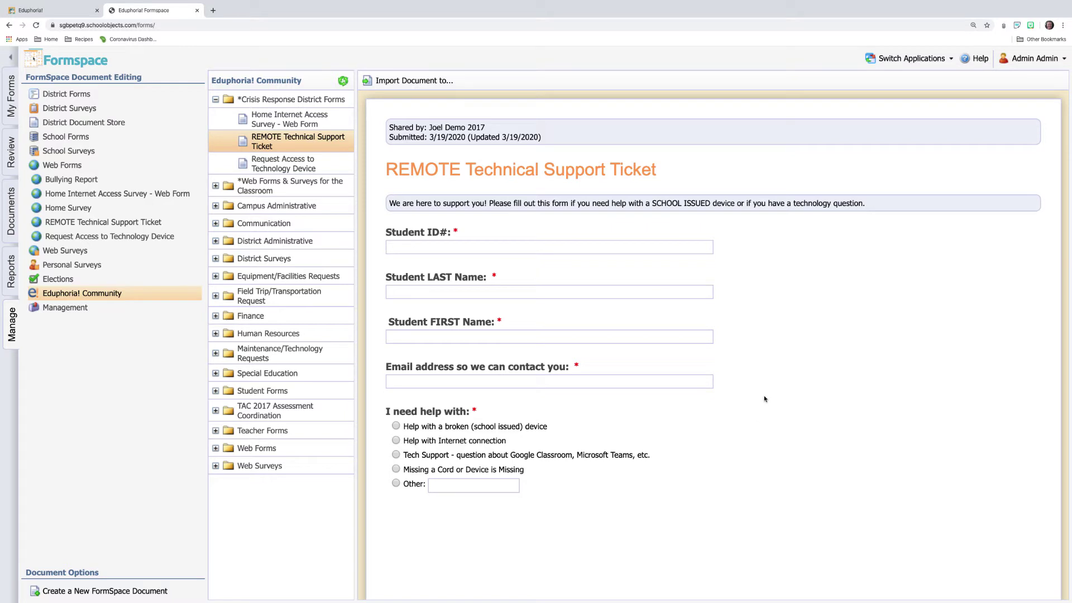
{"action": "scroll", "coordinate": [765, 399], "scroll_direction": "down", "scroll_amount": 2}
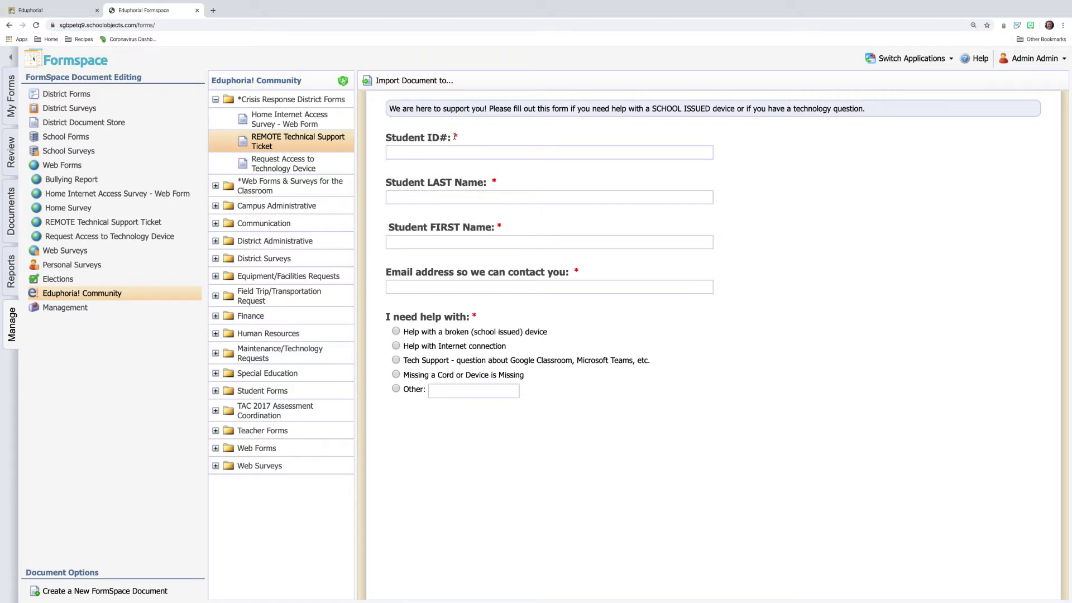
{"action": "mouse_move", "coordinate": [455, 232]}
{"action": "scroll", "coordinate": [539, 200], "scroll_direction": "up", "scroll_amount": 3}
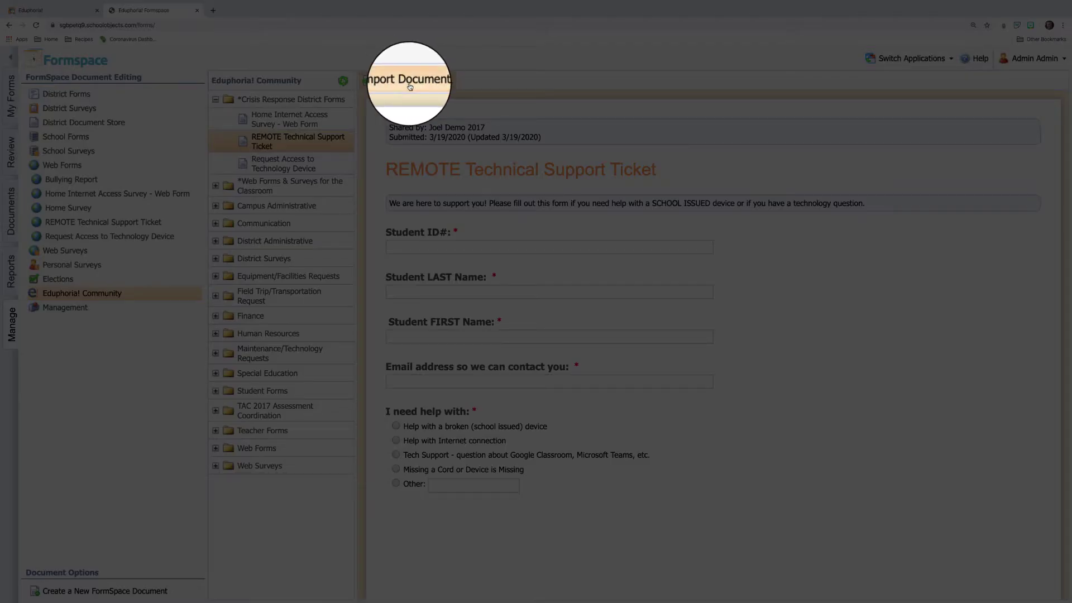
- Import the REMOTE Technical Support Ticket with Web Forms as the destination
{"action": "left_click", "coordinate": [409, 81]}
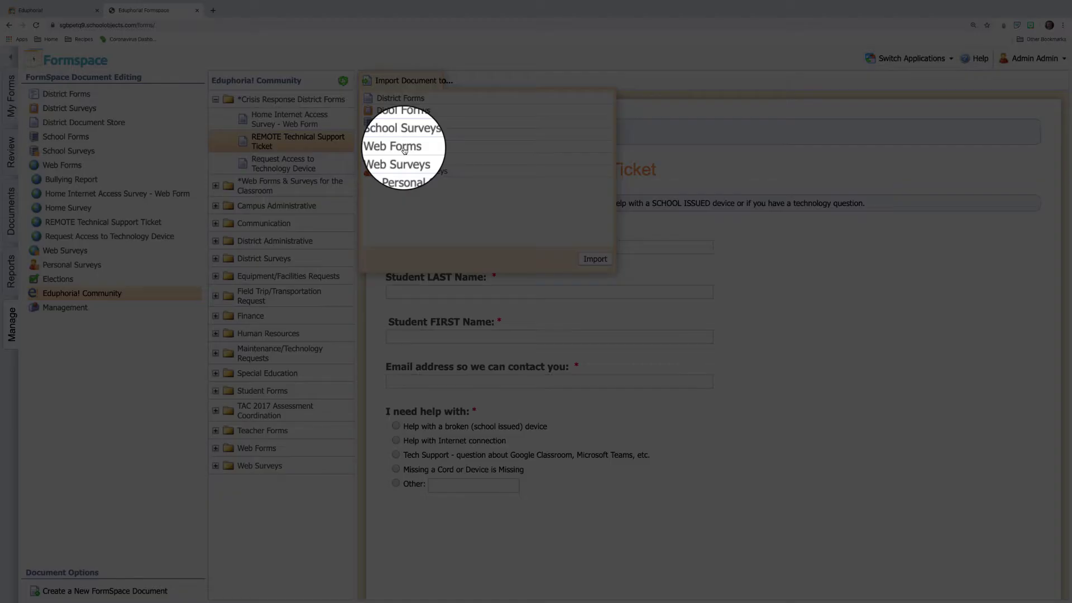
{"action": "left_click", "coordinate": [395, 147]}
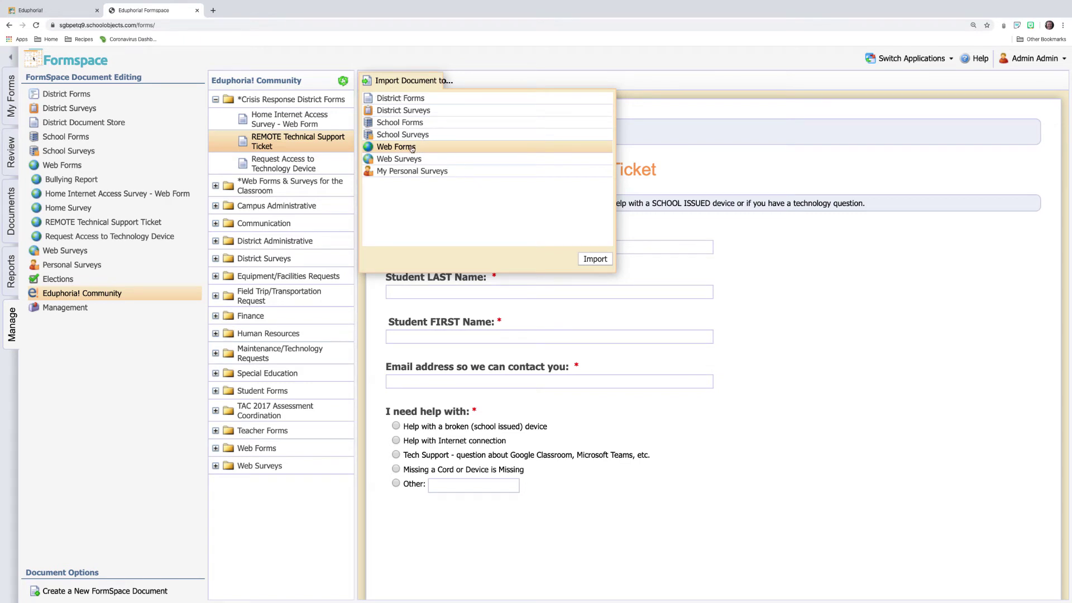
{"action": "left_click", "coordinate": [595, 258]}
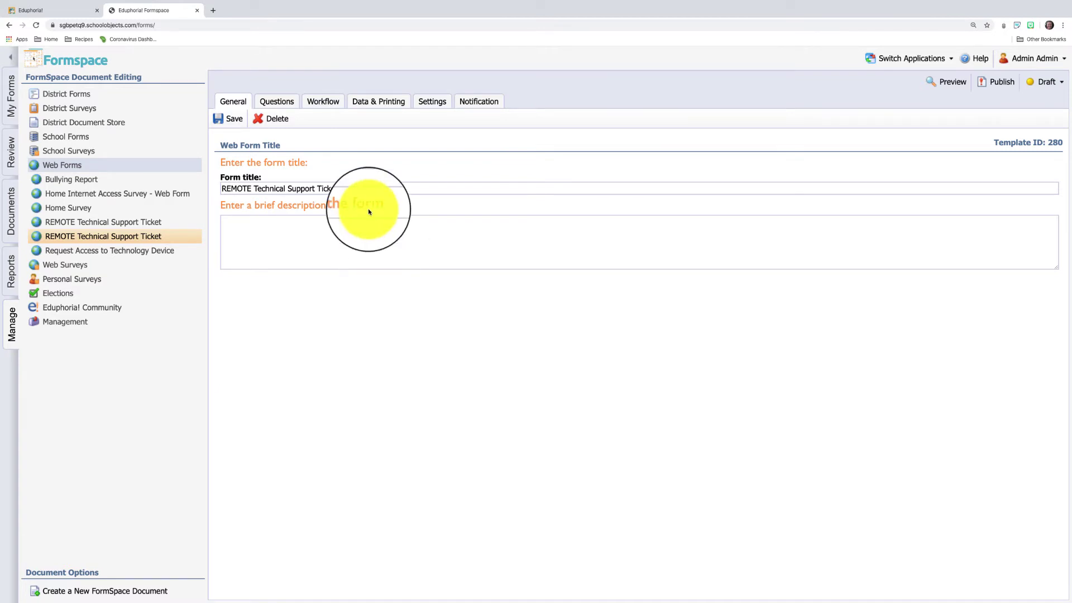
- Keep 'I need help with' as required Multiple Choice with four options plus Other
{"action": "left_click", "coordinate": [279, 102]}
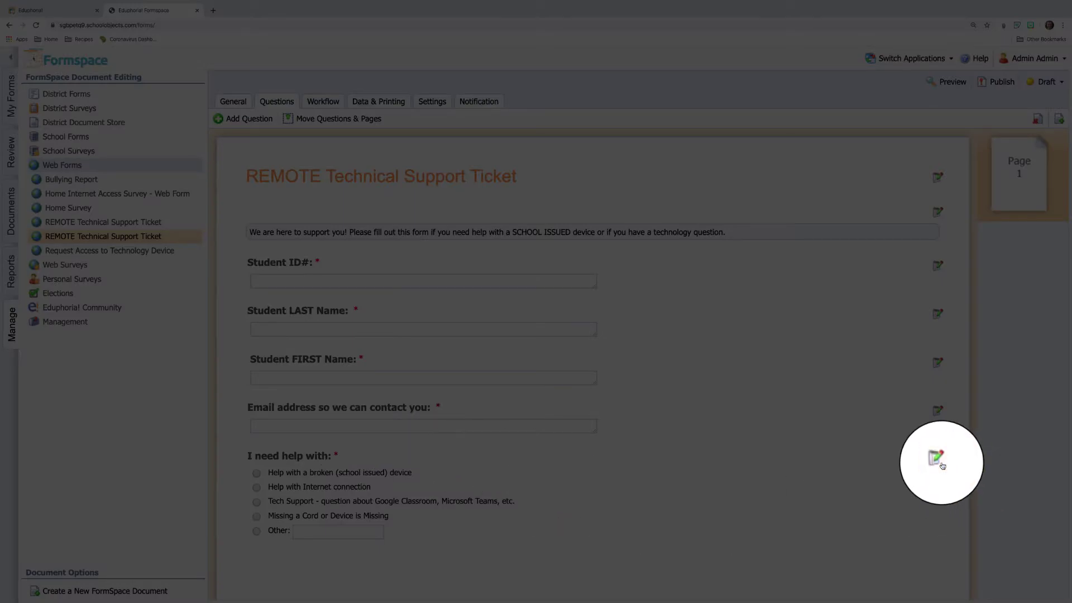
{"action": "left_click", "coordinate": [937, 459]}
{"action": "scroll", "coordinate": [853, 486], "scroll_direction": "down", "scroll_amount": 1}
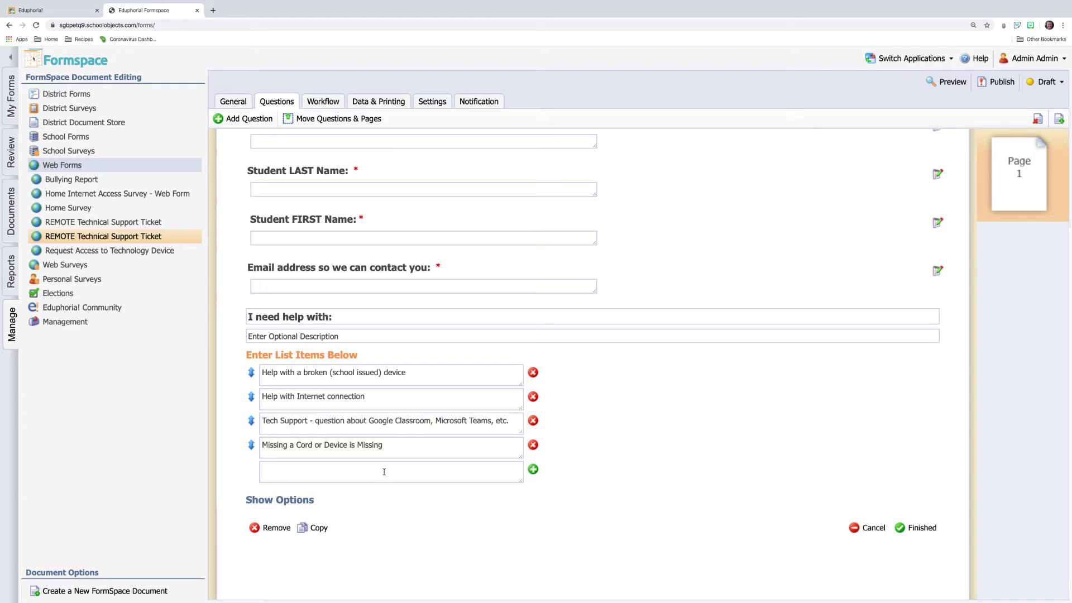
{"action": "left_click", "coordinate": [265, 471]}
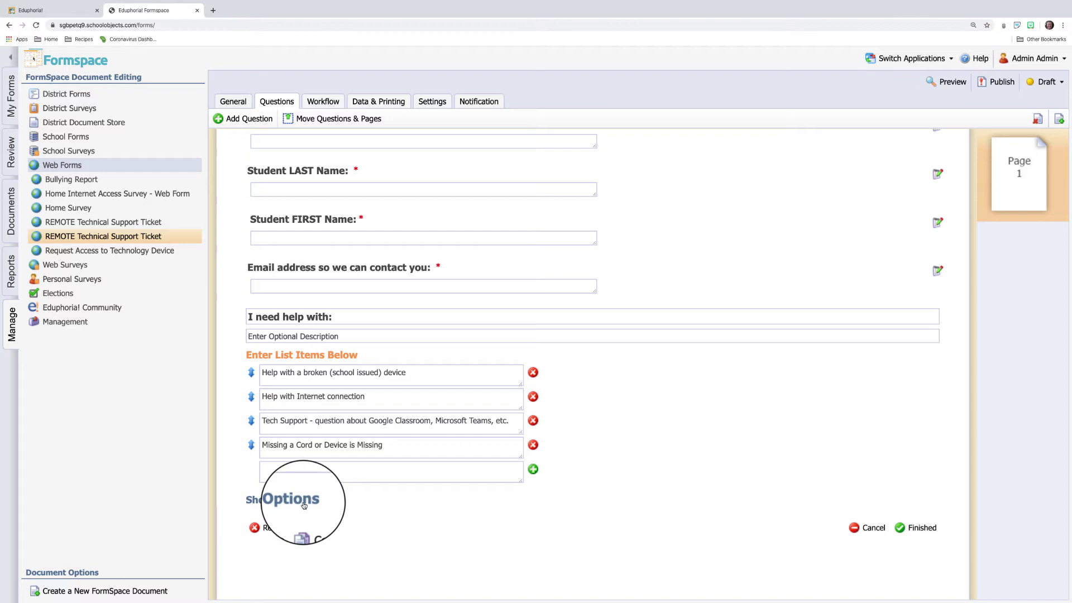
{"action": "left_click", "coordinate": [285, 499]}
{"action": "scroll", "coordinate": [427, 433], "scroll_direction": "down", "scroll_amount": 3}
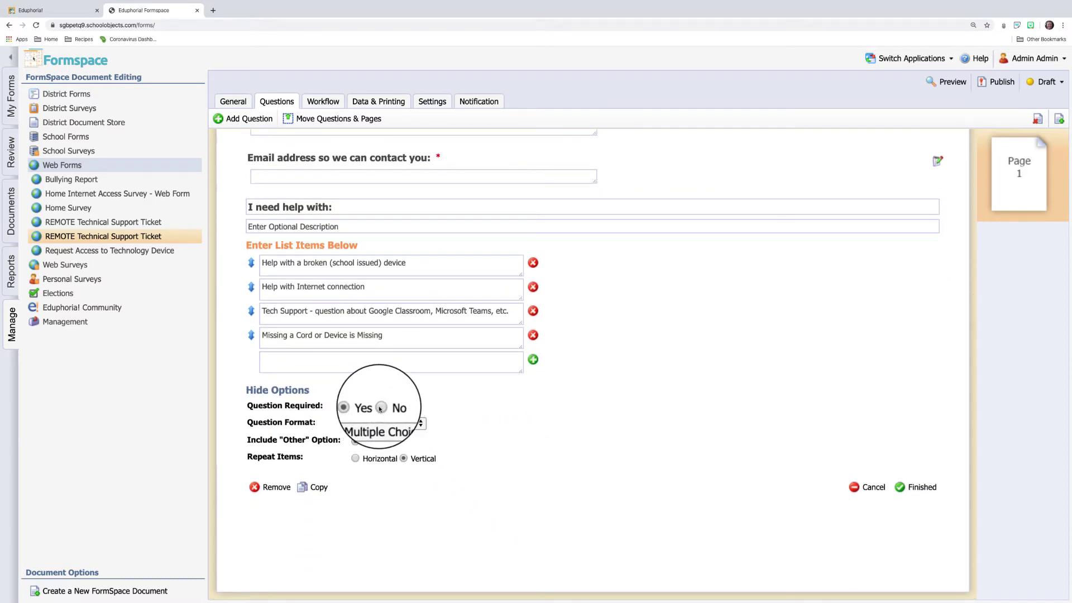
{"action": "left_click", "coordinate": [387, 425]}
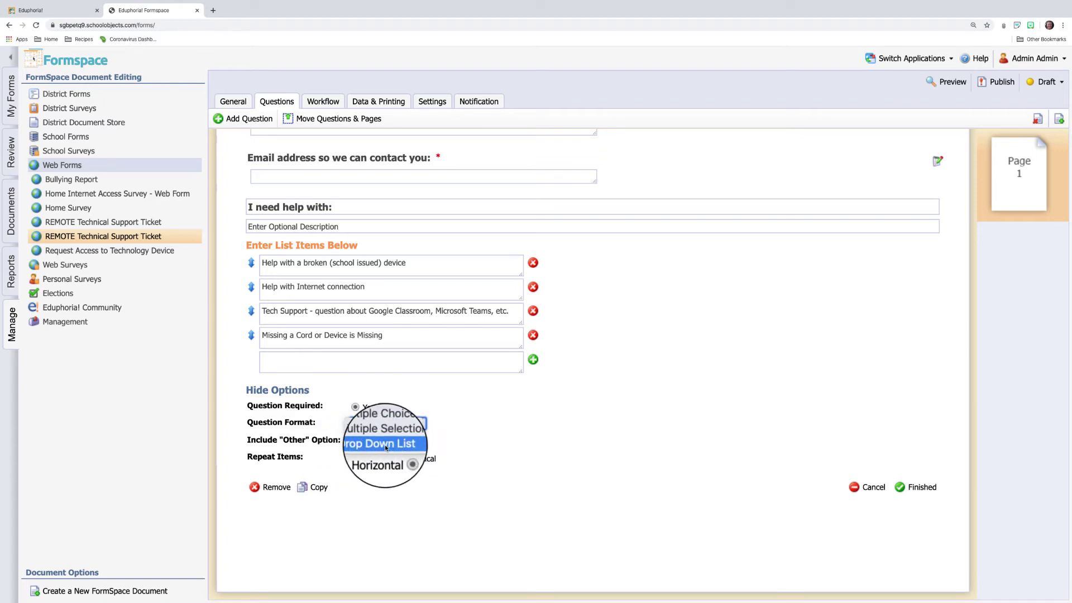
{"action": "left_click", "coordinate": [512, 434]}
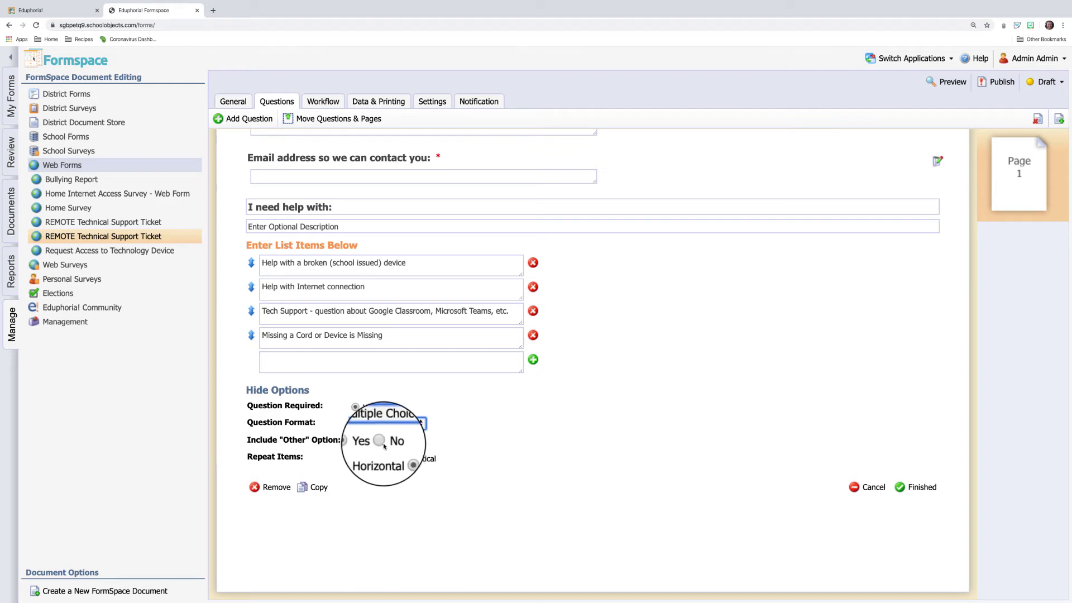
{"action": "left_click", "coordinate": [916, 487]}
{"action": "scroll", "coordinate": [611, 423], "scroll_direction": "up", "scroll_amount": 5}
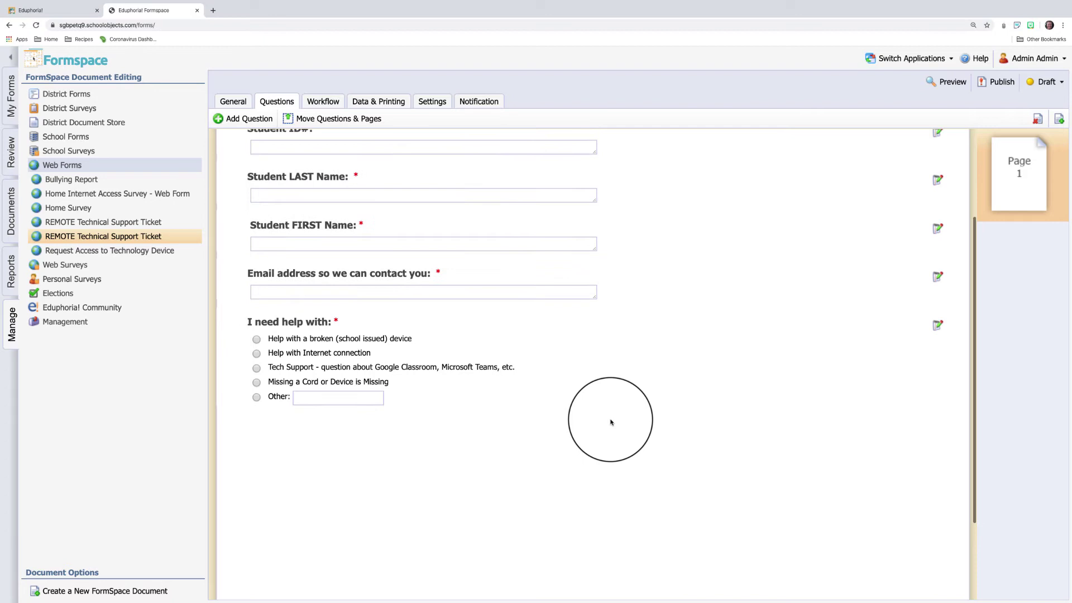
{"action": "scroll", "coordinate": [611, 422], "scroll_direction": "up", "scroll_amount": 3}
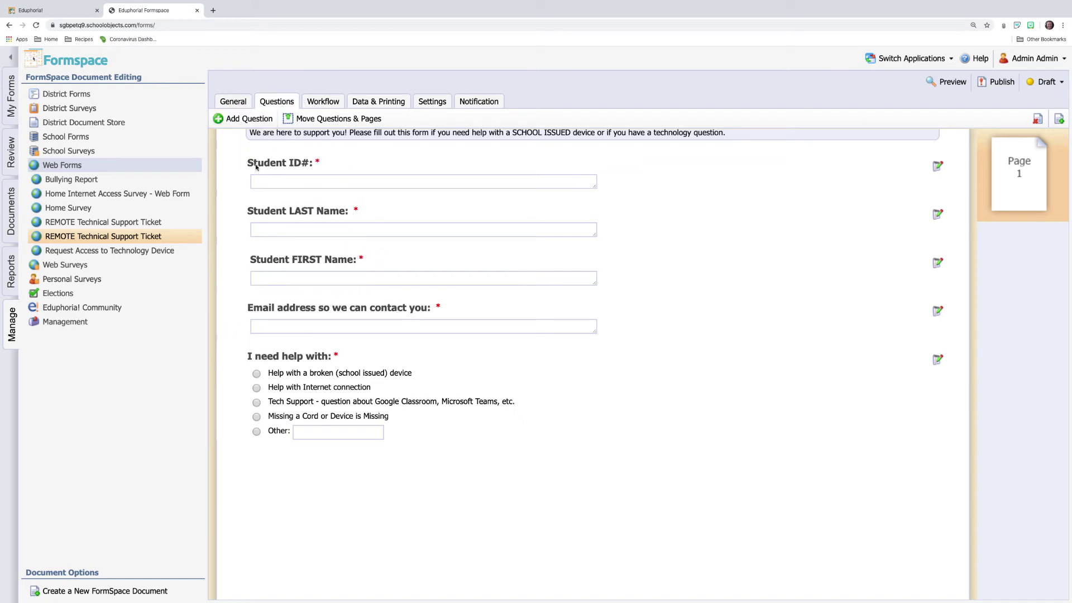
- Add a required Phone Number text question with 1 row and 25% text width
{"action": "left_click", "coordinate": [247, 118]}
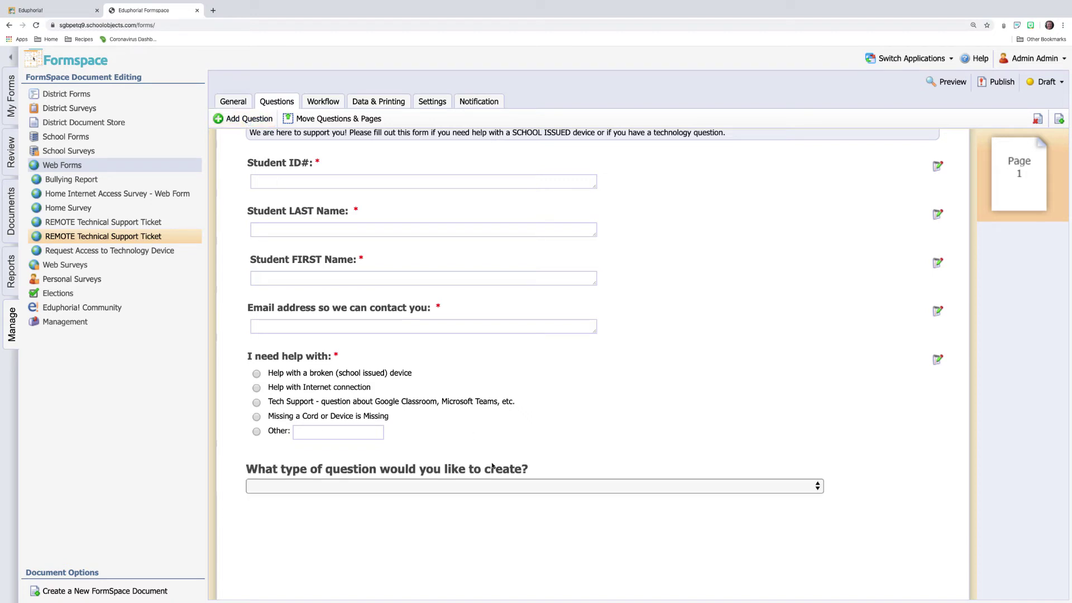
{"action": "left_click", "coordinate": [356, 487]}
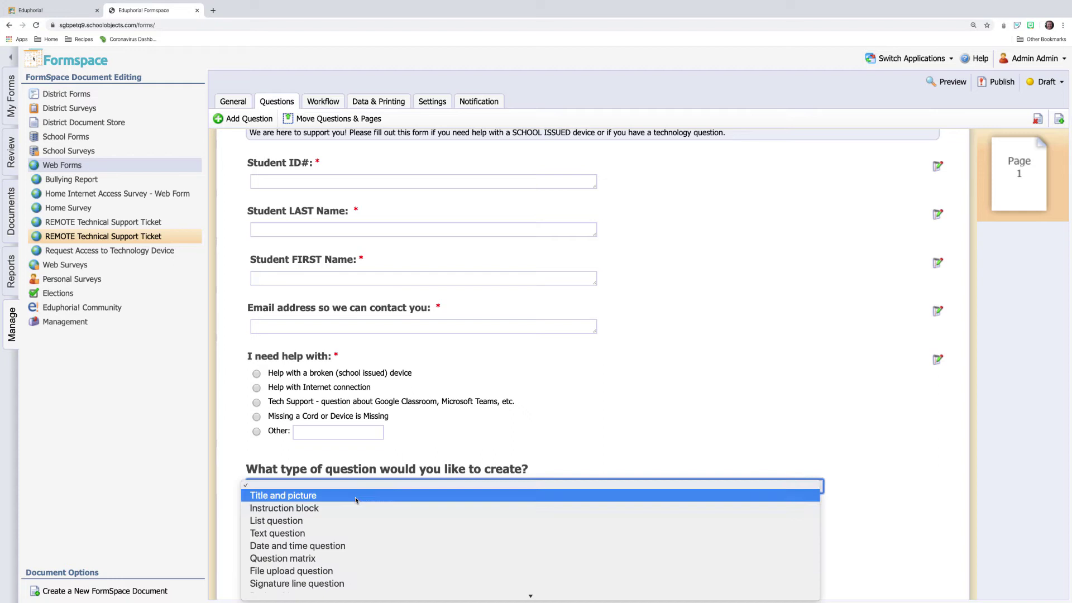
{"action": "left_click", "coordinate": [356, 533]}
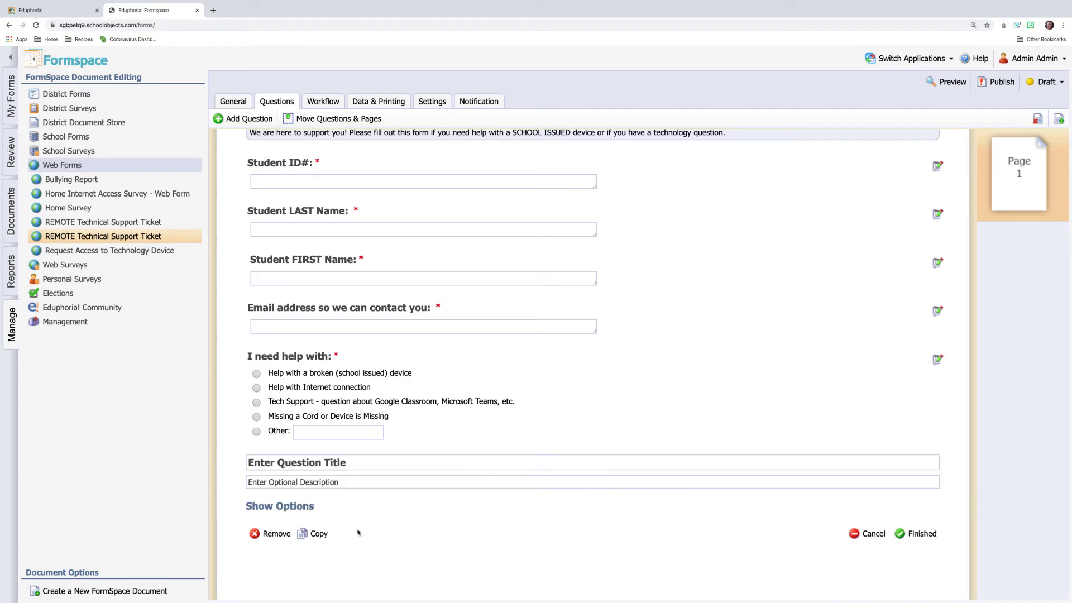
{"action": "type", "text": "Phone Number where we can reach you:"}
{"action": "left_click", "coordinate": [280, 512]}
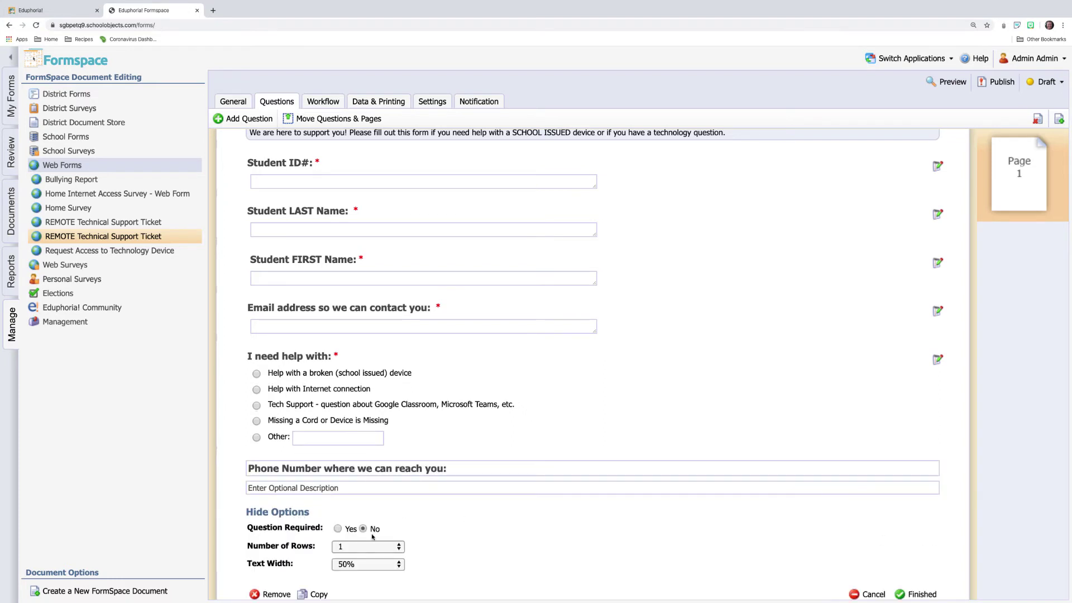
{"action": "scroll", "coordinate": [419, 553], "scroll_direction": "down", "scroll_amount": 3}
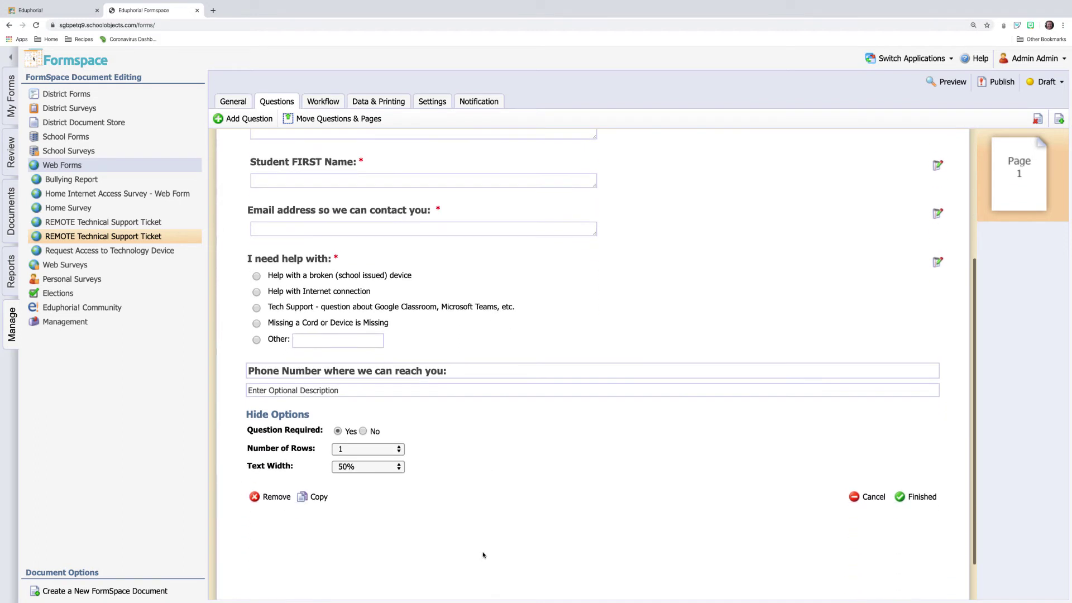
{"action": "left_click", "coordinate": [368, 466]}
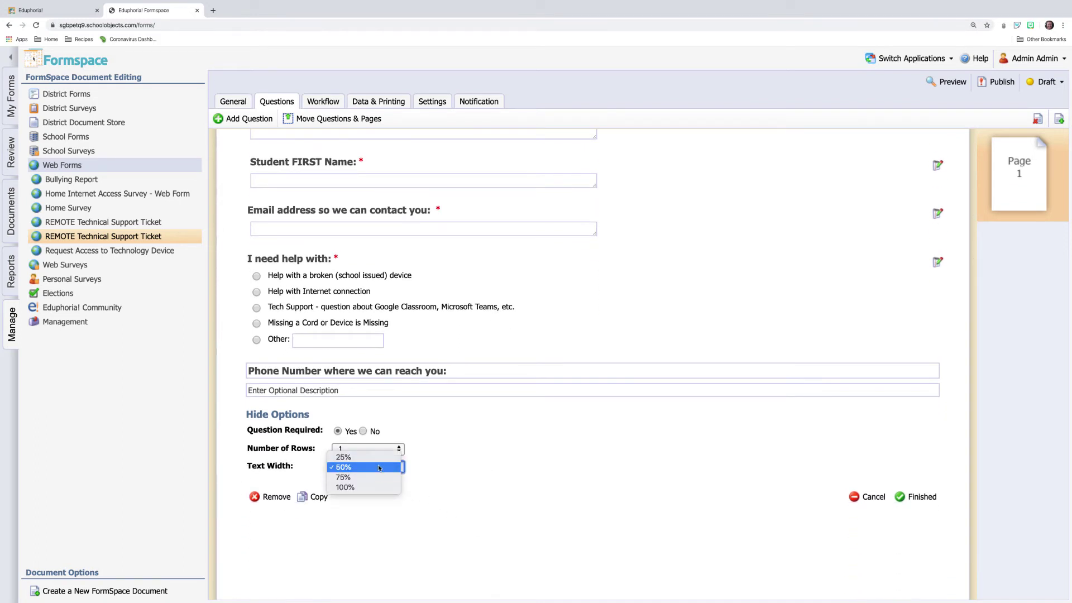
{"action": "left_click", "coordinate": [343, 458]}
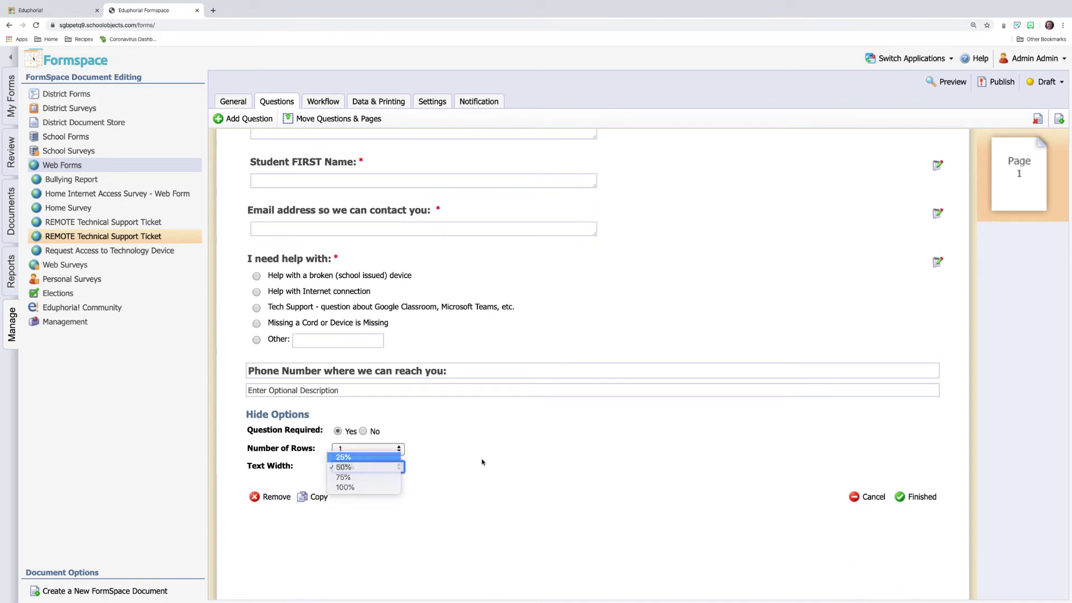
{"action": "left_click", "coordinate": [916, 496]}
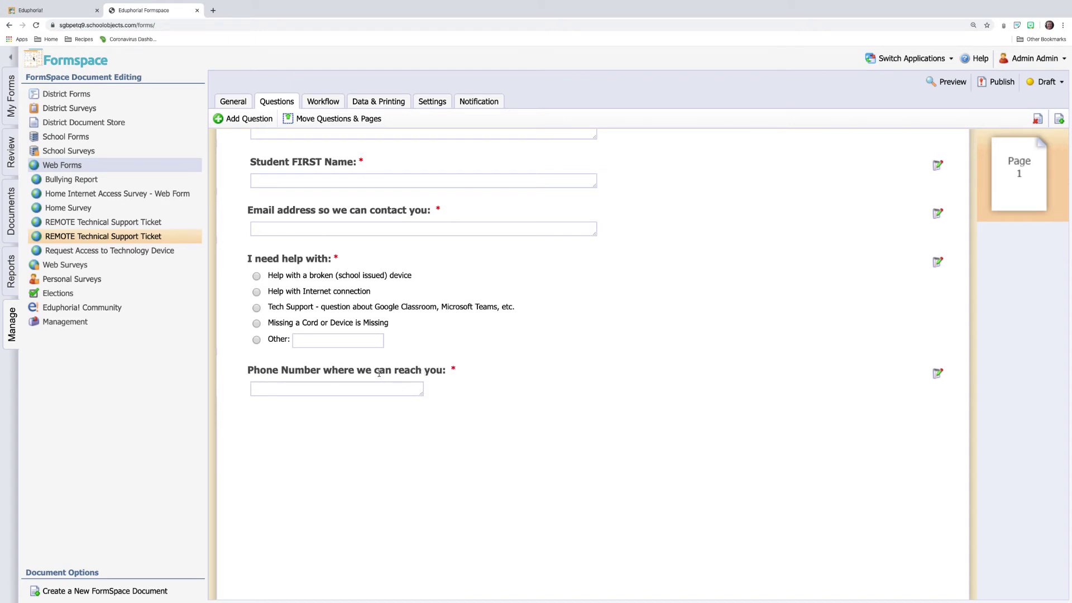
- Move the Phone Number question up one place above 'I need help with' and save
{"action": "left_click", "coordinate": [332, 119]}
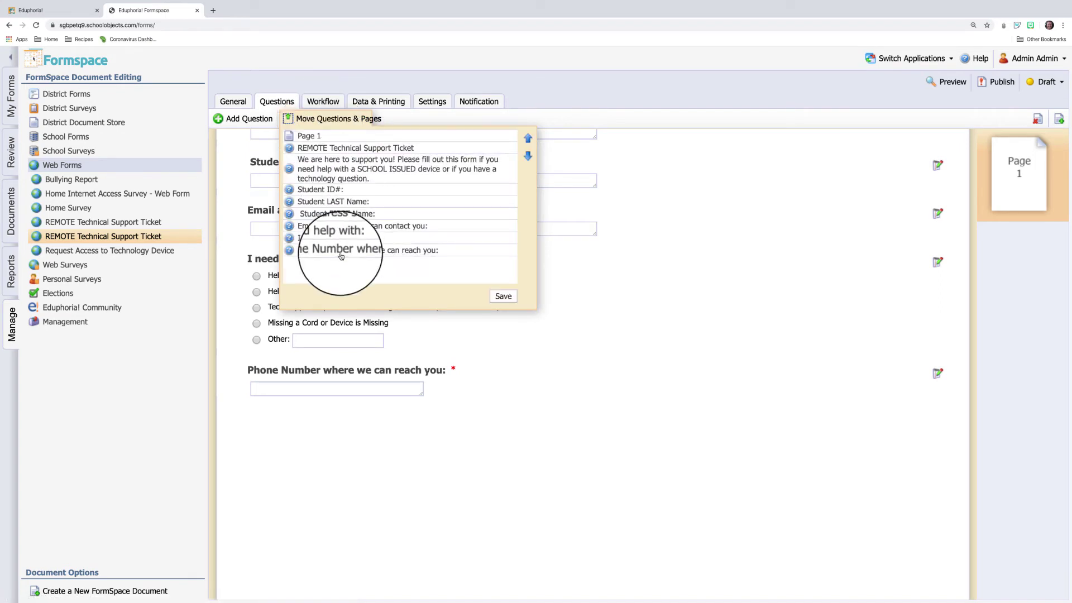
{"action": "left_click", "coordinate": [340, 253]}
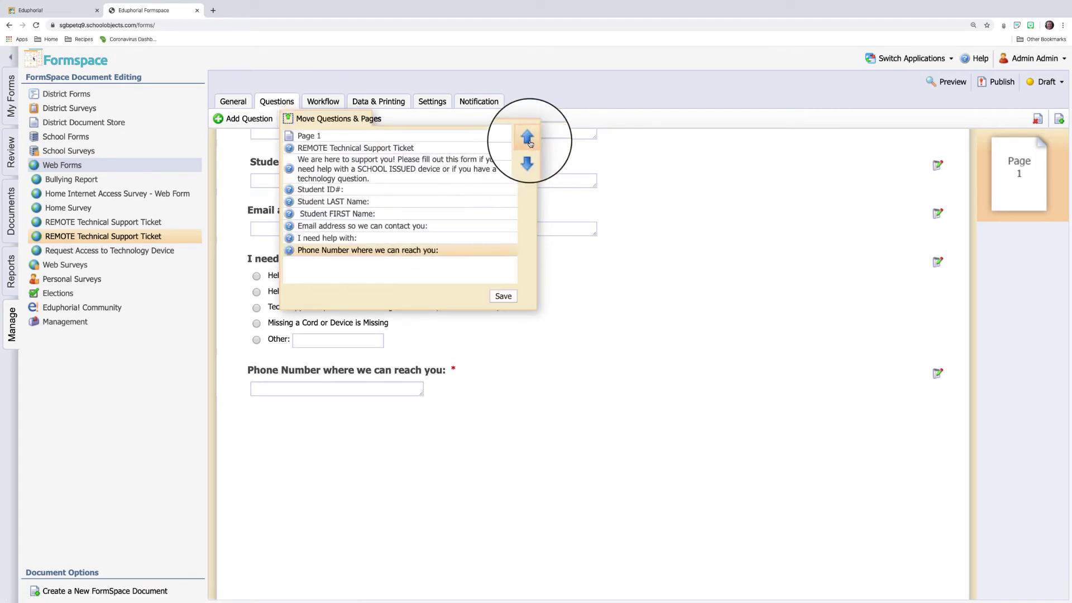
{"action": "left_click", "coordinate": [526, 138]}
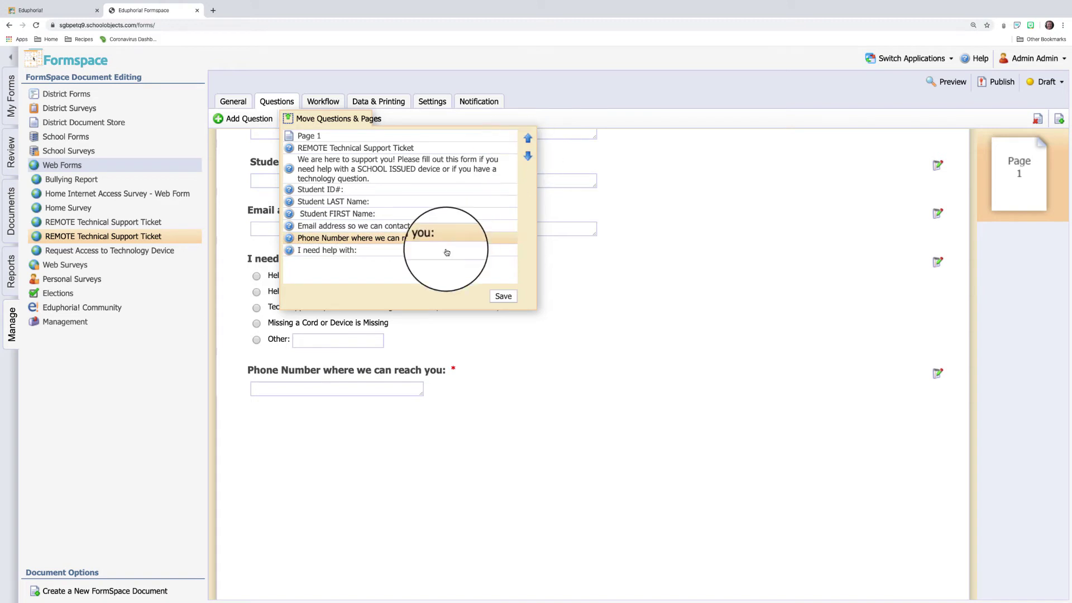
{"action": "left_click", "coordinate": [502, 295]}
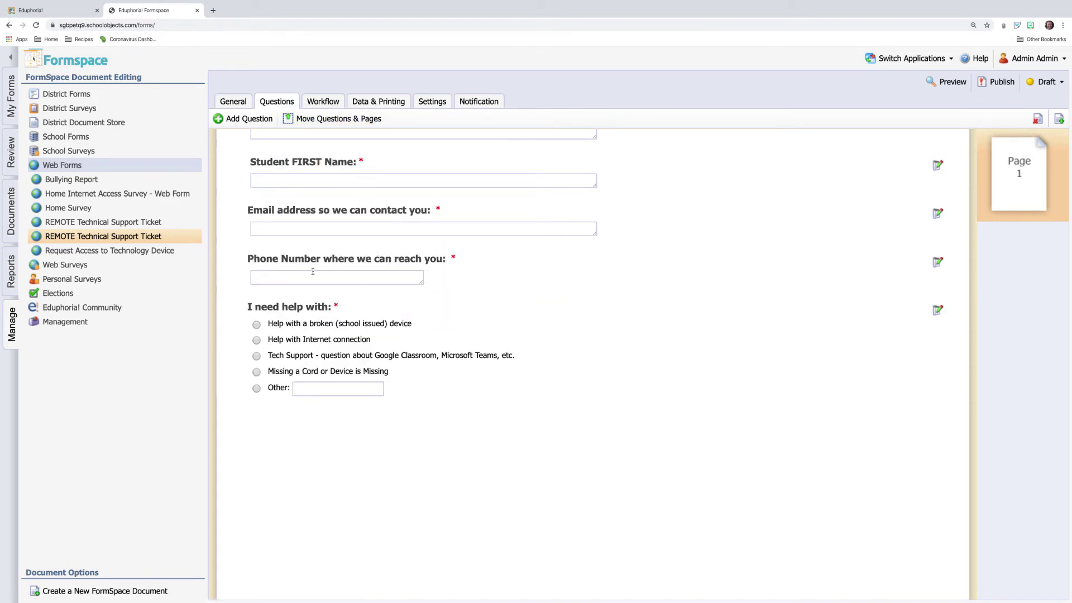
{"action": "scroll", "coordinate": [313, 246], "scroll_direction": "up", "scroll_amount": 2}
{"action": "scroll", "coordinate": [313, 259], "scroll_direction": "up", "scroll_amount": 3}
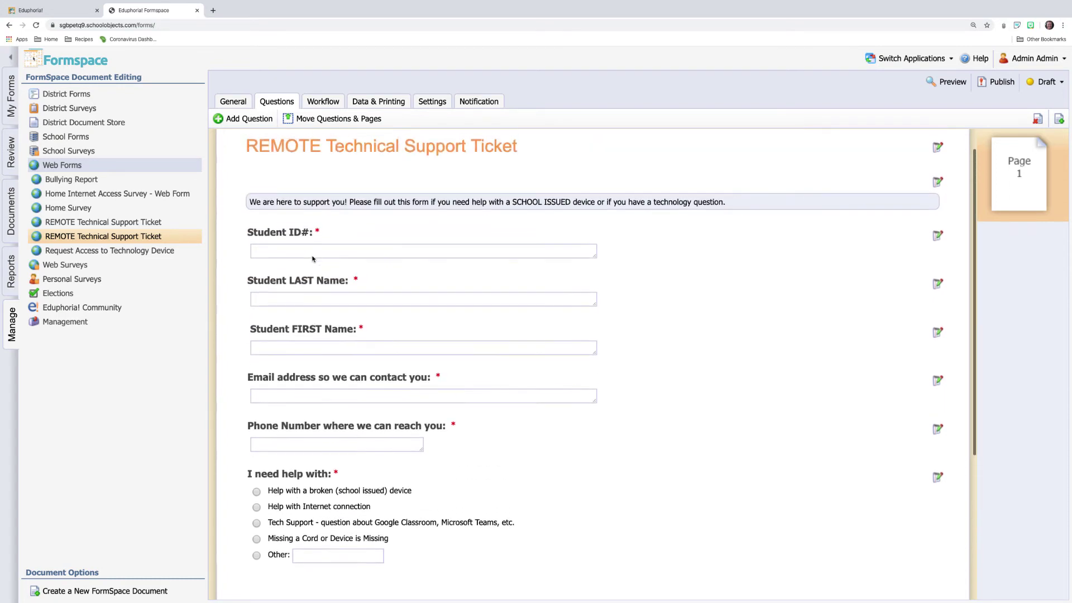
- Open the Default workflow from the form's Workflow list for editing
{"action": "left_click", "coordinate": [323, 101]}
{"action": "double_click", "coordinate": [315, 198]}
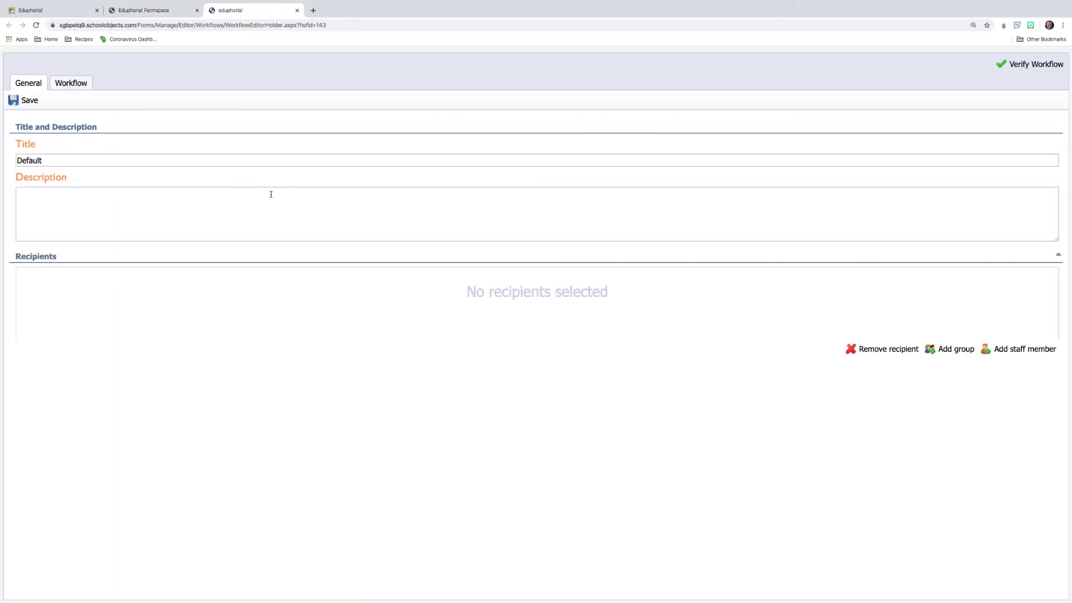
{"action": "left_click", "coordinate": [68, 283]}
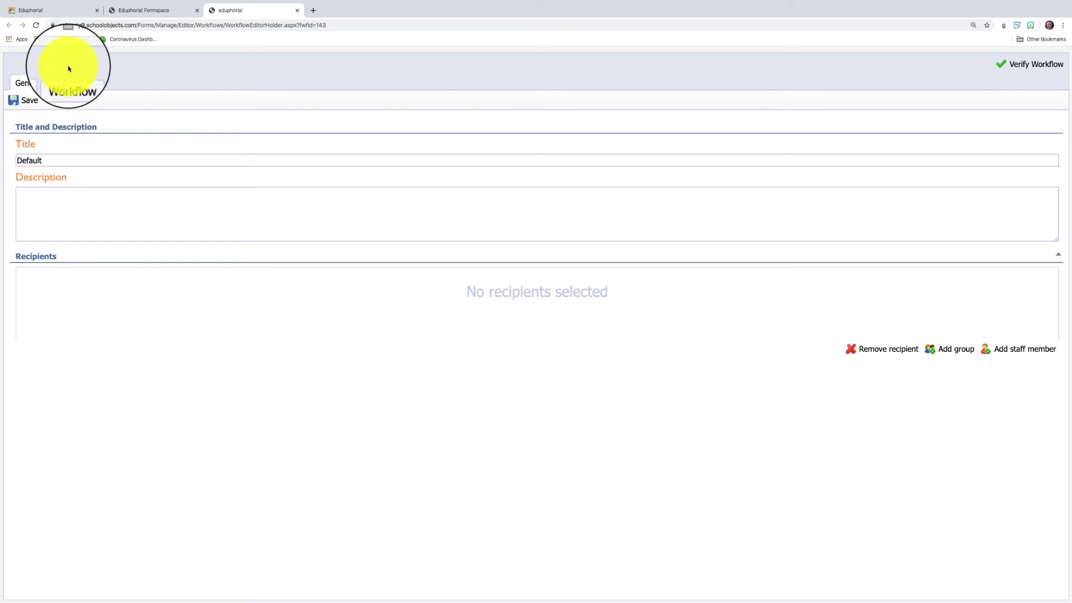
- Add a Notification Step from the Add Workflow Step list
{"action": "left_click", "coordinate": [72, 82]}
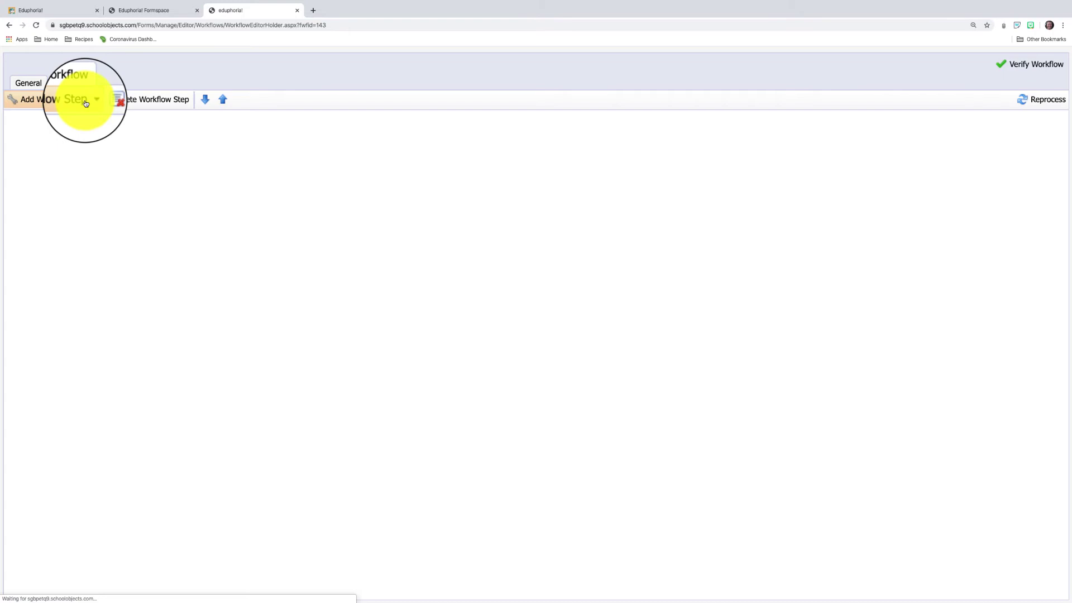
{"action": "left_click", "coordinate": [86, 102]}
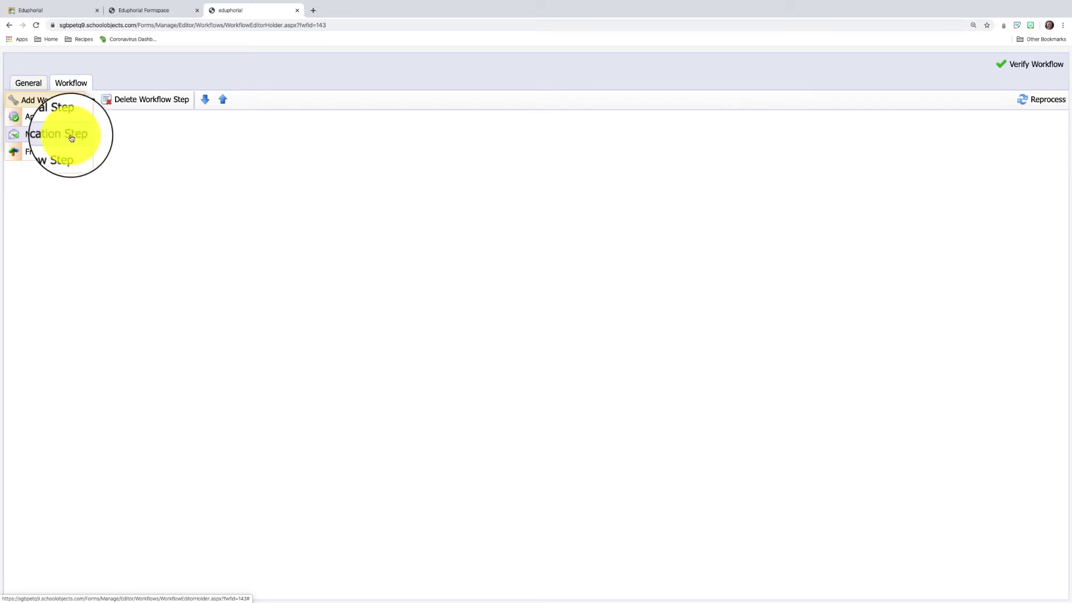
{"action": "left_click", "coordinate": [71, 137]}
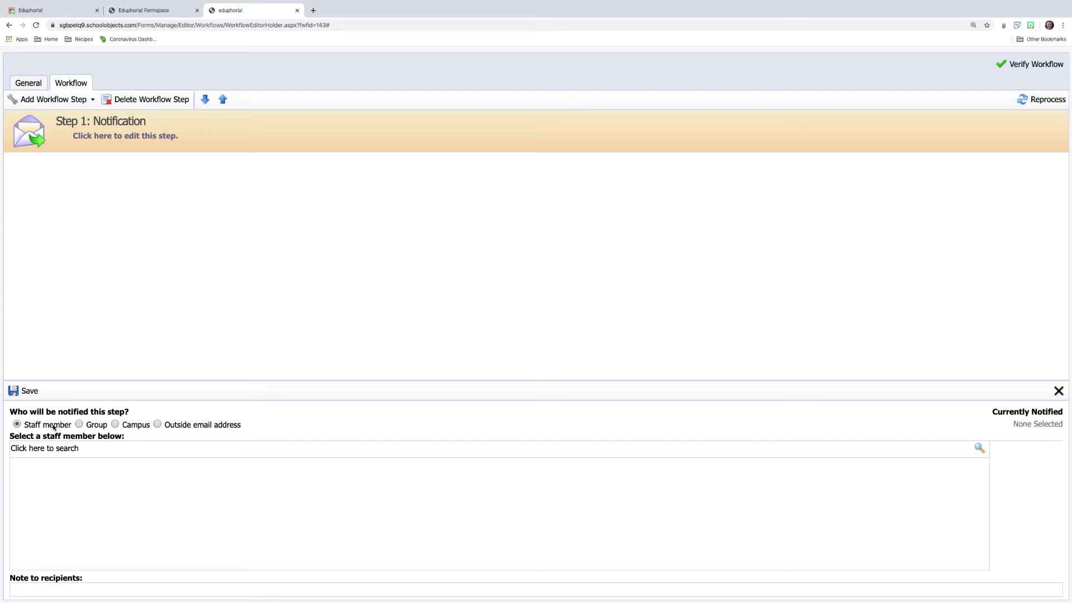
- Set the Technology group as notification recipient, save, and close the workflow editor
{"action": "left_click", "coordinate": [100, 426]}
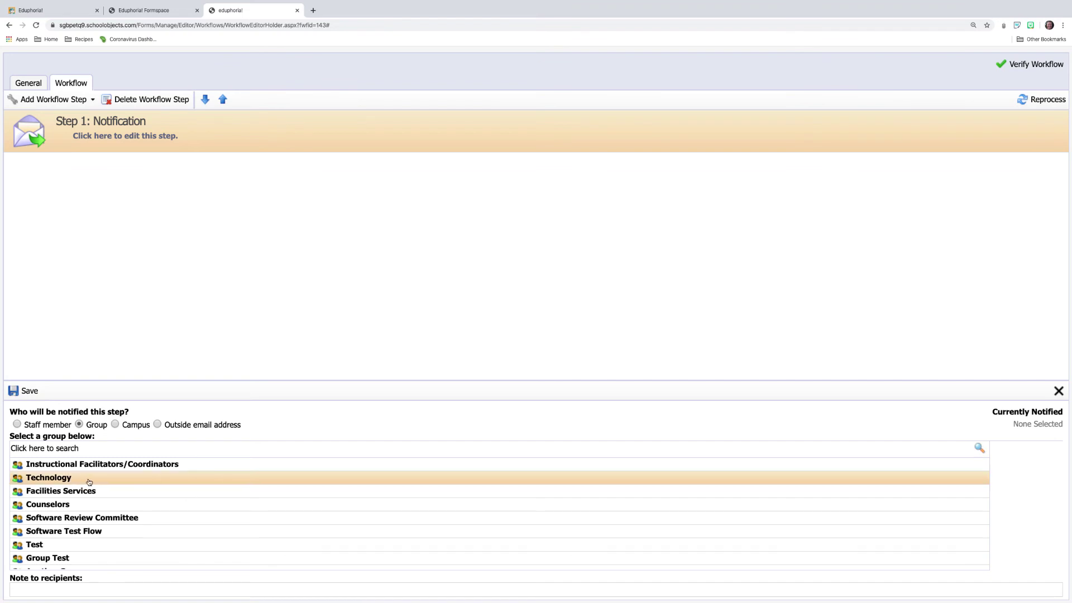
{"action": "left_click", "coordinate": [97, 479]}
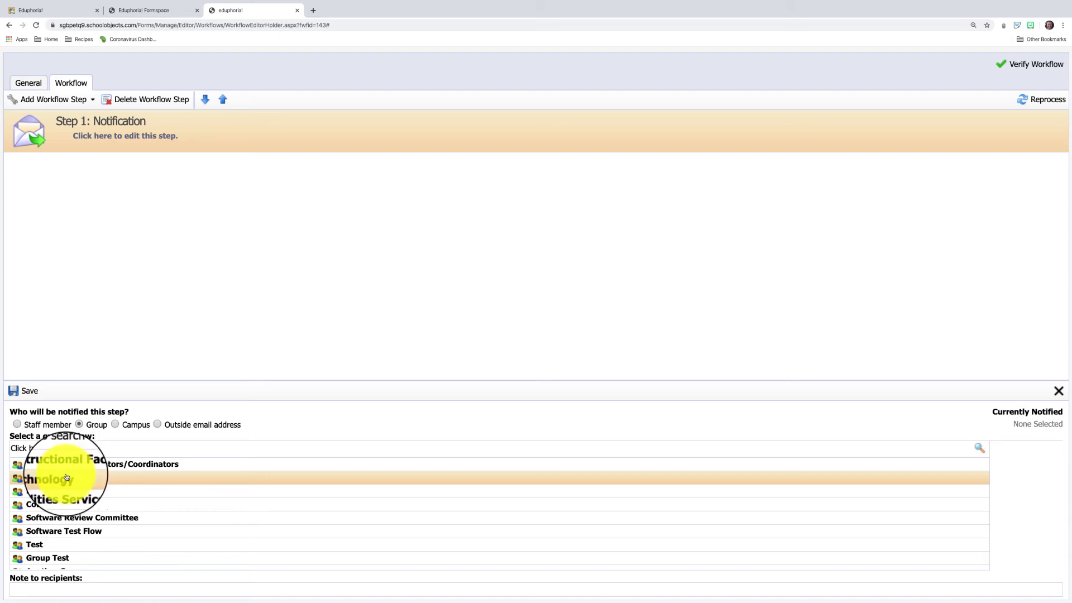
{"action": "left_click", "coordinate": [21, 393]}
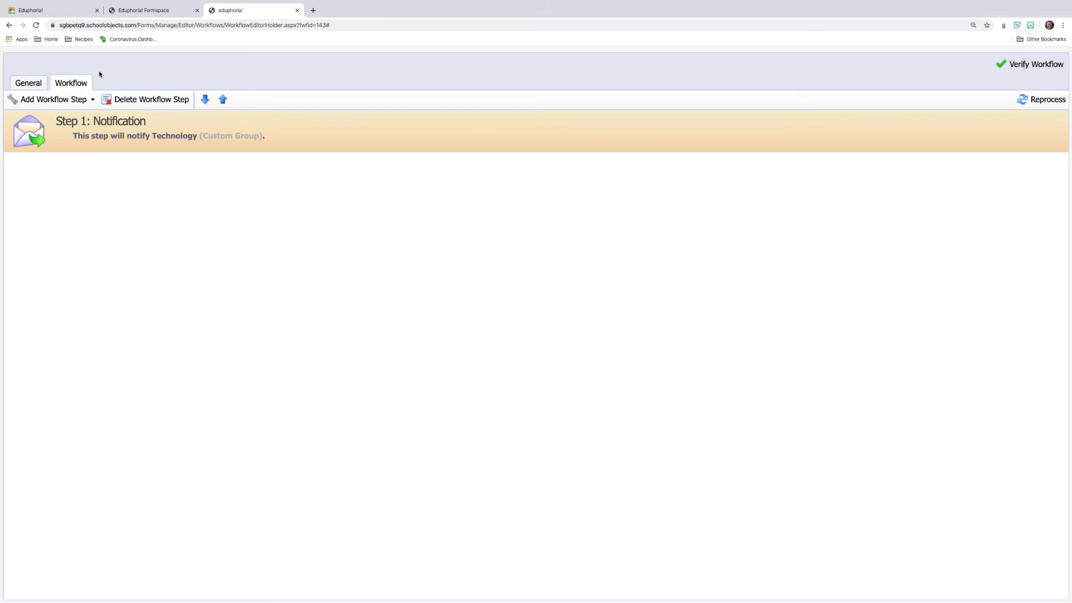
{"action": "left_click", "coordinate": [297, 10]}
- Review the form's Settings options, then bring up the Notification tab's sharing links
{"action": "left_click", "coordinate": [433, 102]}
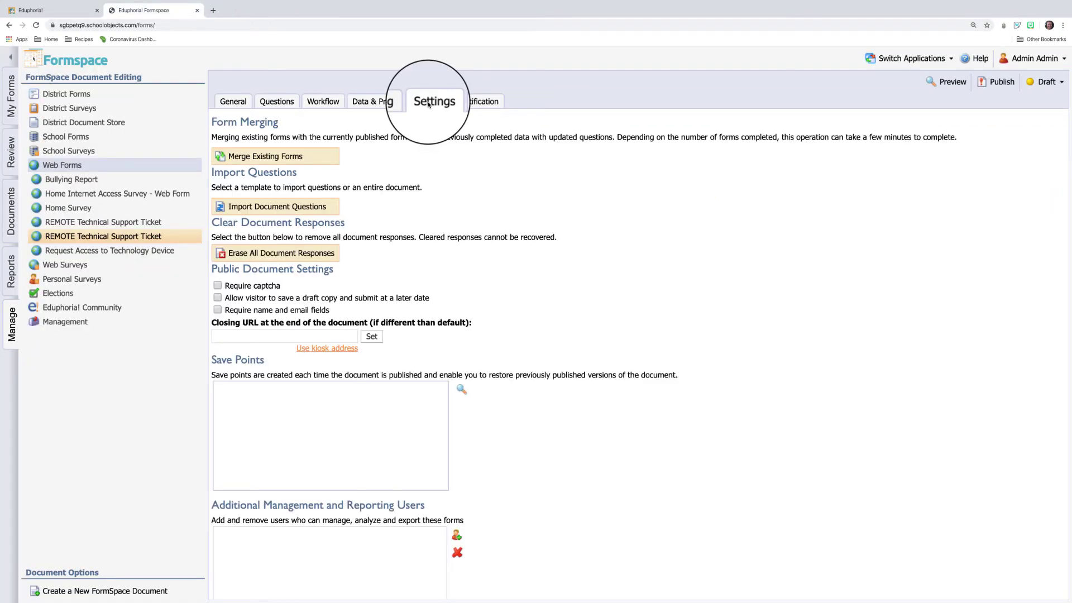
{"action": "scroll", "coordinate": [444, 210], "scroll_direction": "down", "scroll_amount": 1}
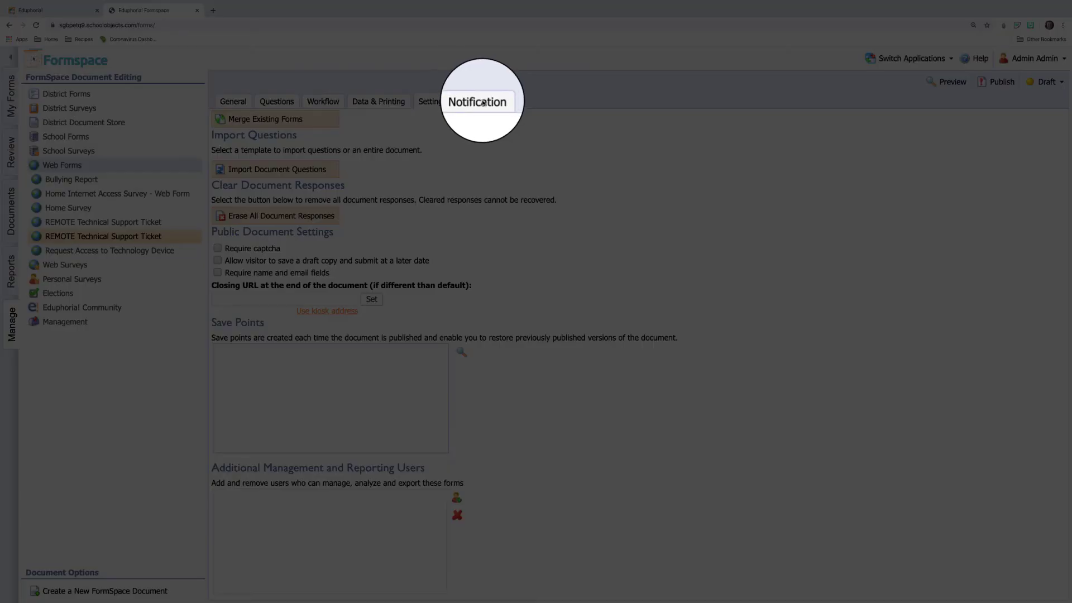
{"action": "left_click", "coordinate": [479, 101]}
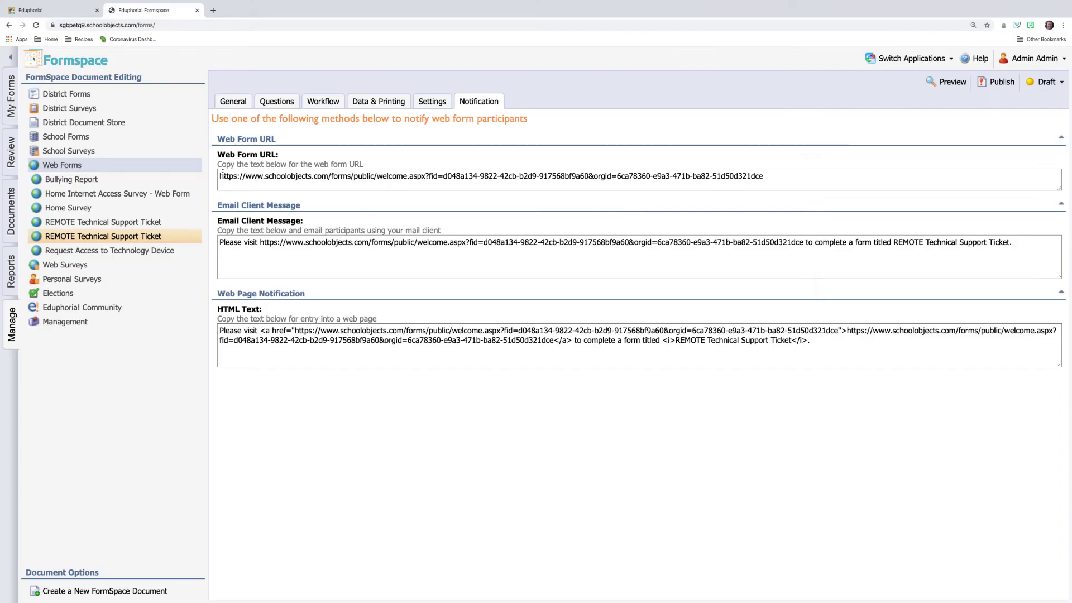
- Select the entire Web Form URL text on the Notification tab
{"action": "left_click_drag", "start_coordinate": [219, 176], "coordinate": [772, 176]}
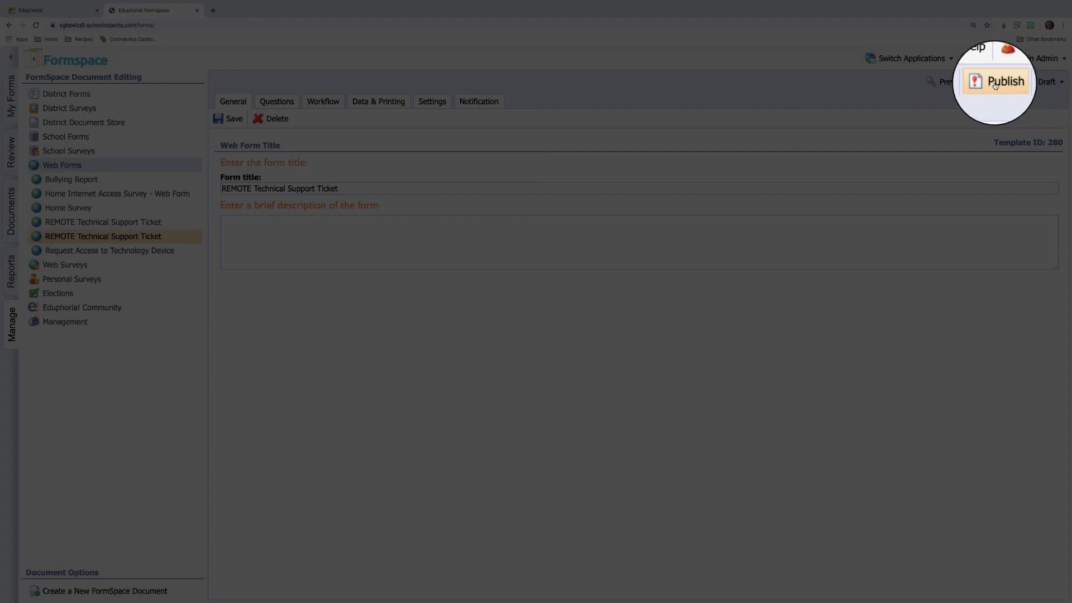
- Publish and confirm the REMOTE Technical Support Ticket changes, and switch its status from Draft to Active
{"action": "left_click", "coordinate": [997, 81]}
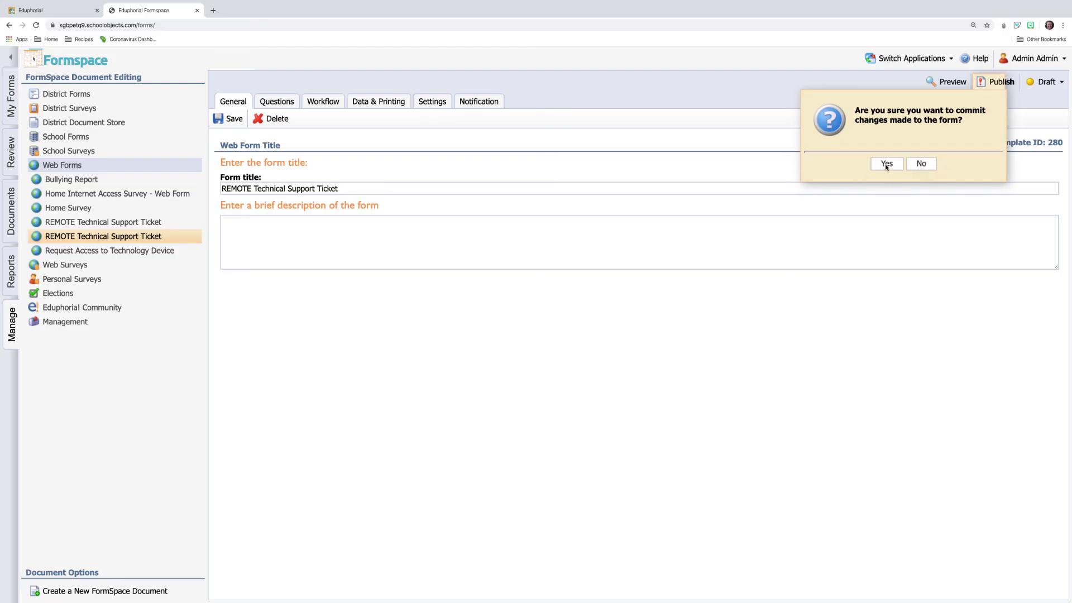
{"action": "left_click", "coordinate": [887, 163]}
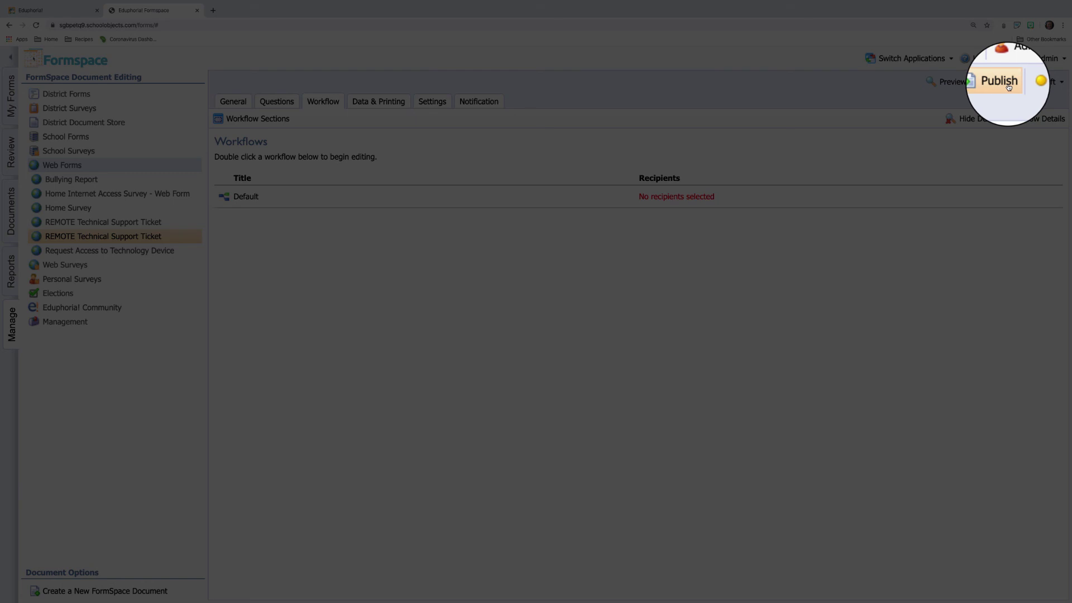
{"action": "left_click", "coordinate": [1044, 86]}
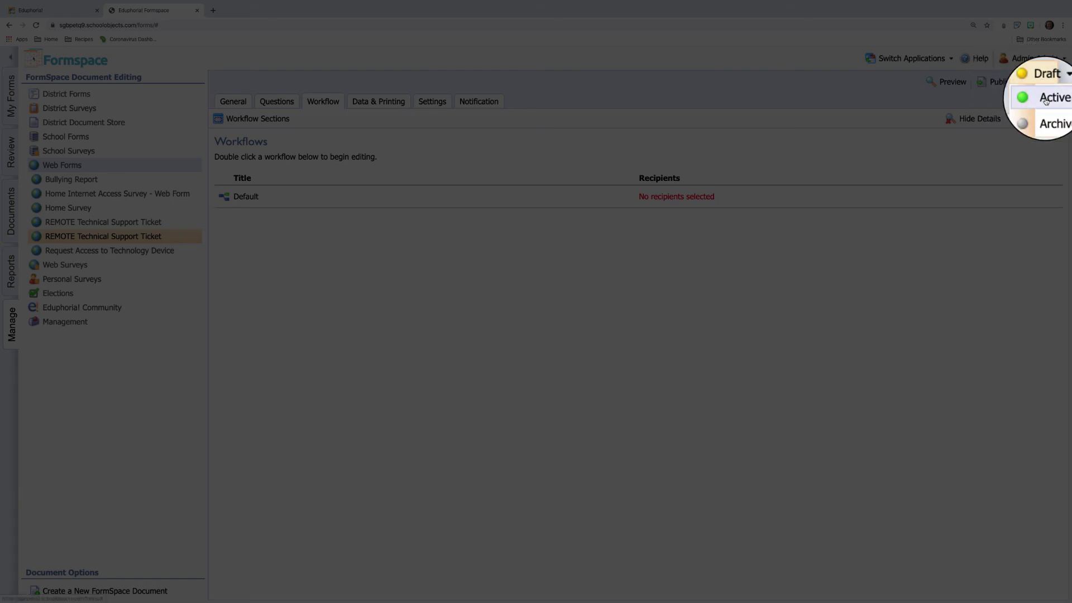
{"action": "left_click", "coordinate": [1045, 97]}
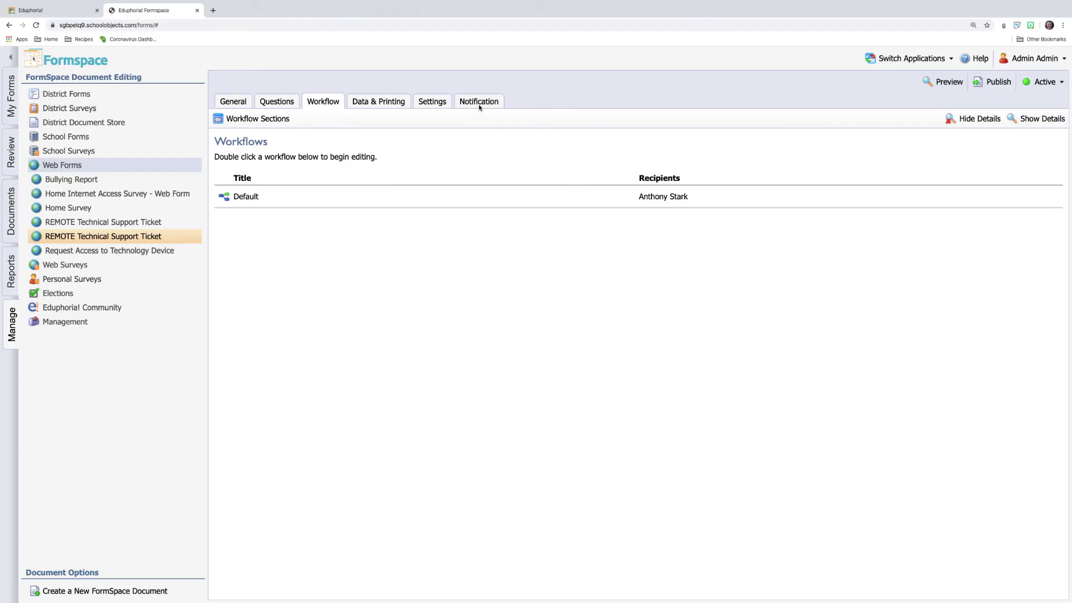
- Return to the Notification tab and select the Active form's full Web Form URL
{"action": "left_click", "coordinate": [478, 101]}
{"action": "triple_click", "coordinate": [426, 177]}
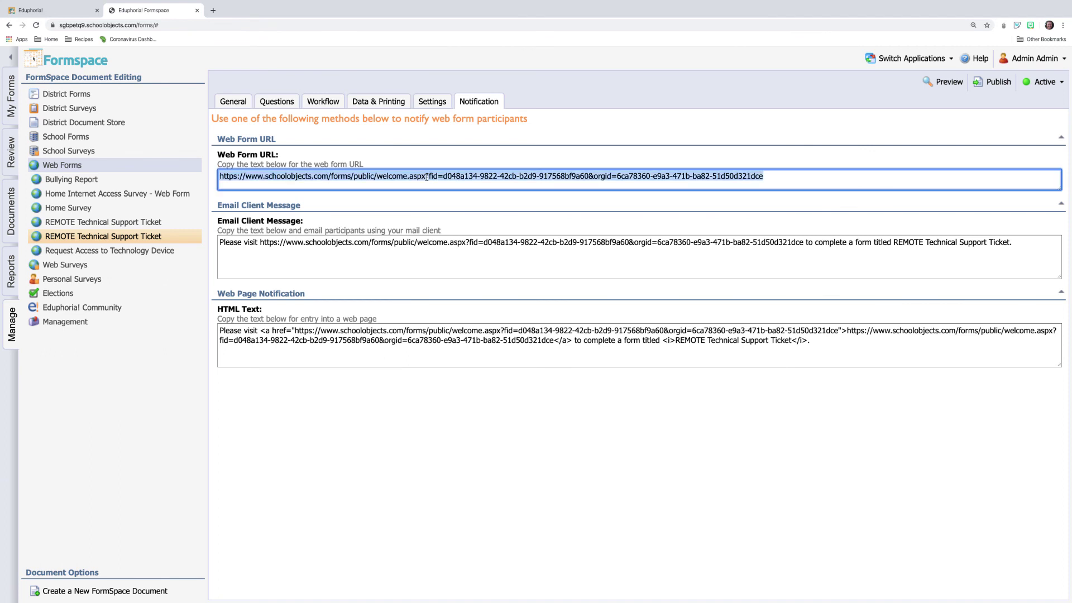